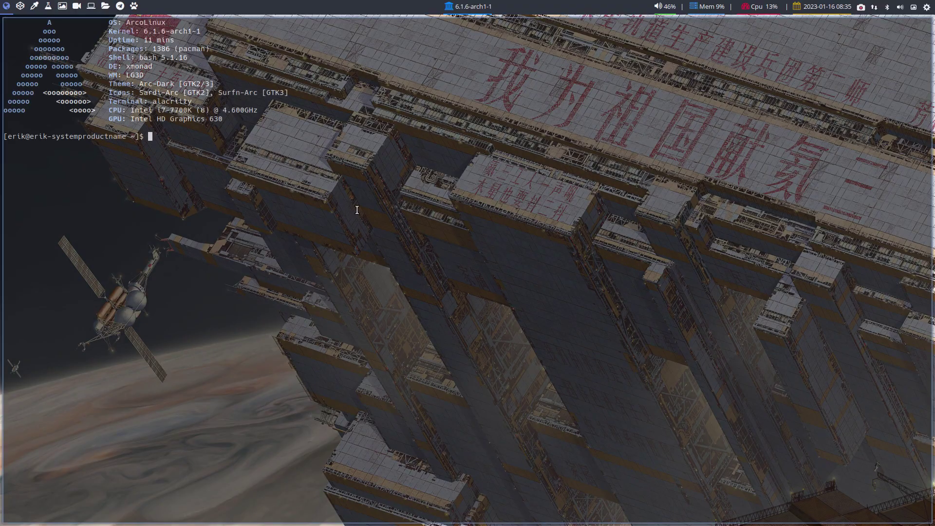
type("iso")
Step: Print the ISO release details, then open and dismiss the full-screen launcher and dmenu bar
key("Return")
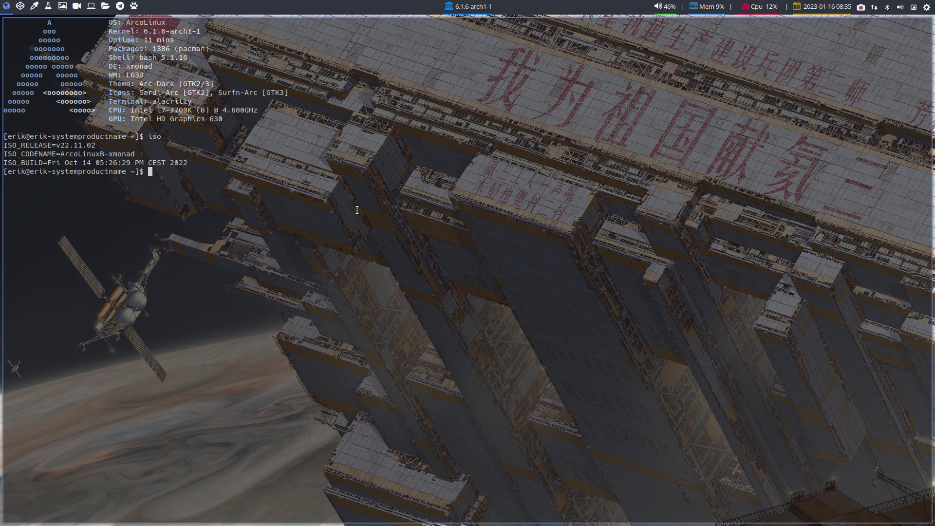
key("super")
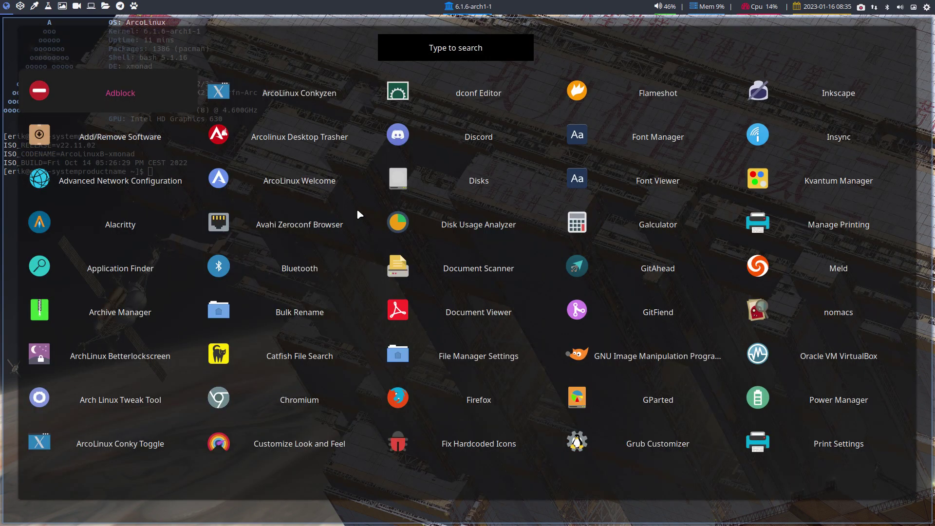
key("Escape")
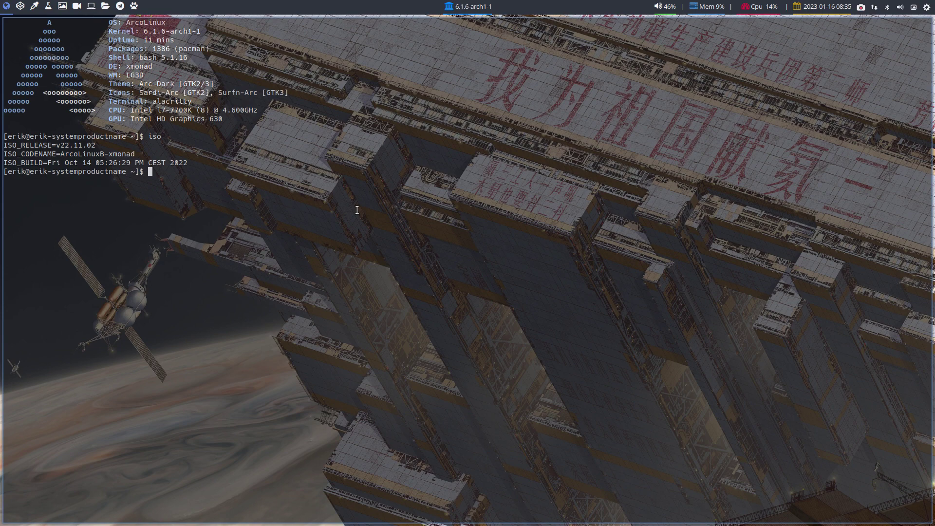
key("super+shift+d")
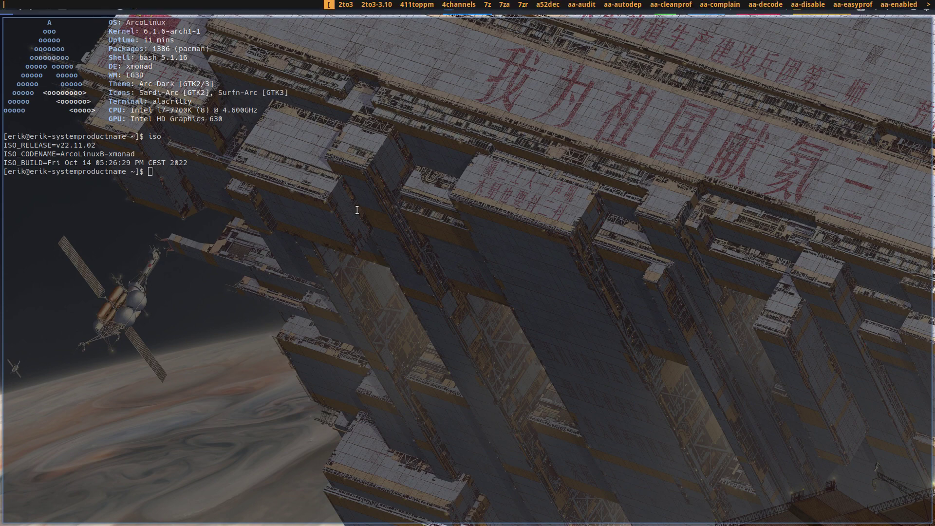
key("Escape")
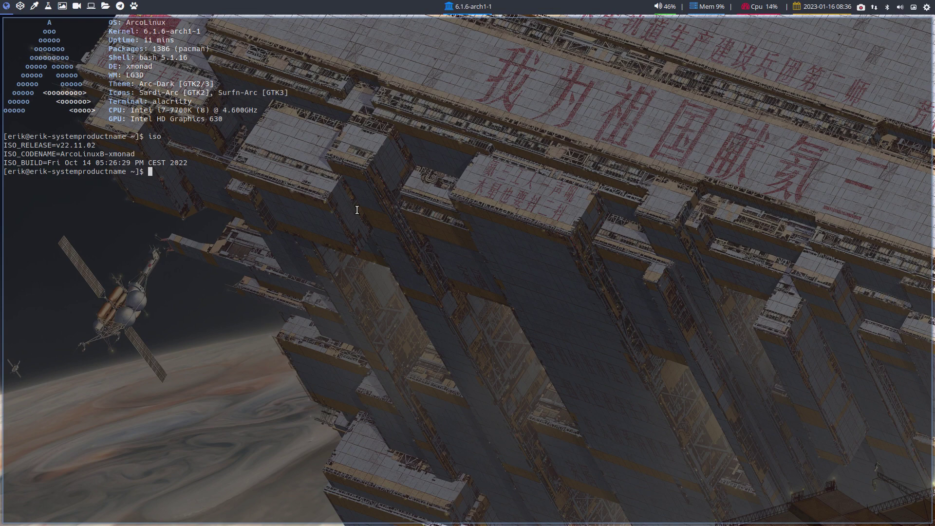
Step: Open and close the Super+D launcher, then replace the terminal with Thunar at home
key("super+d")
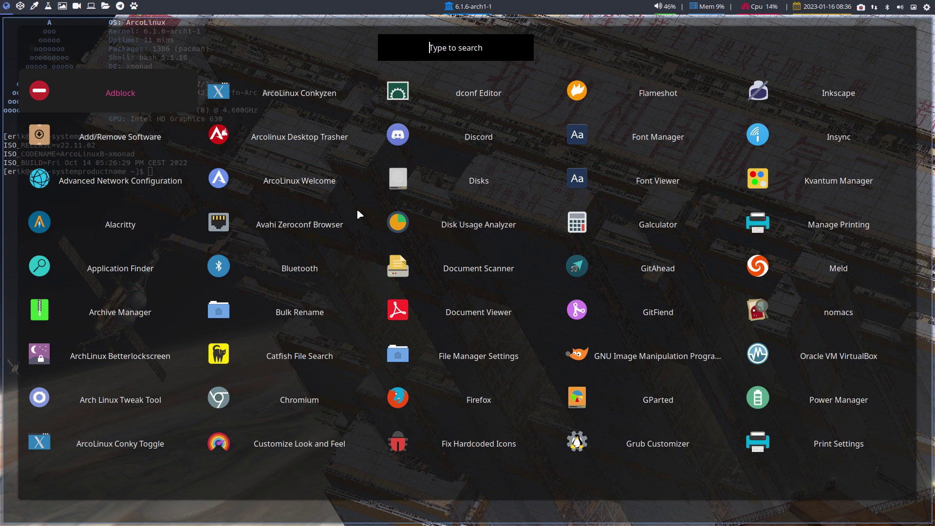
key("Escape")
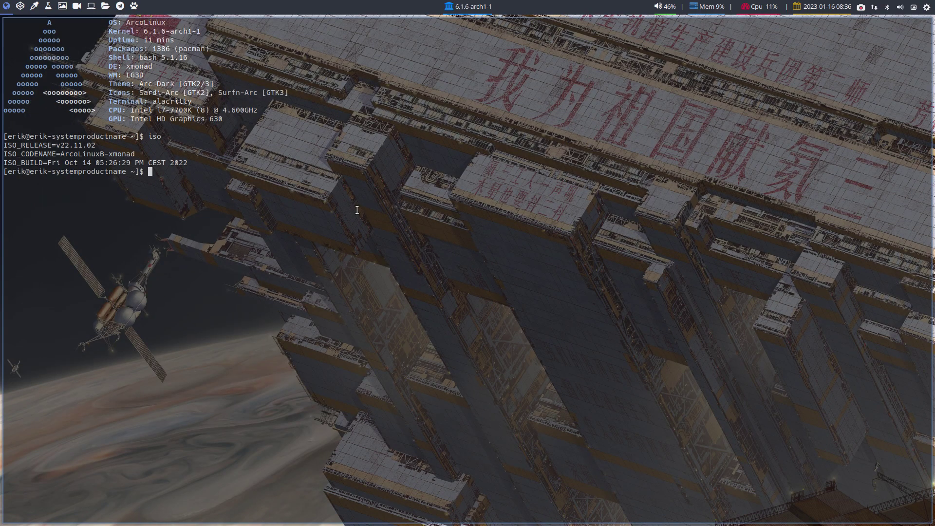
key("ctrl+d")
key("super+shift+Return")
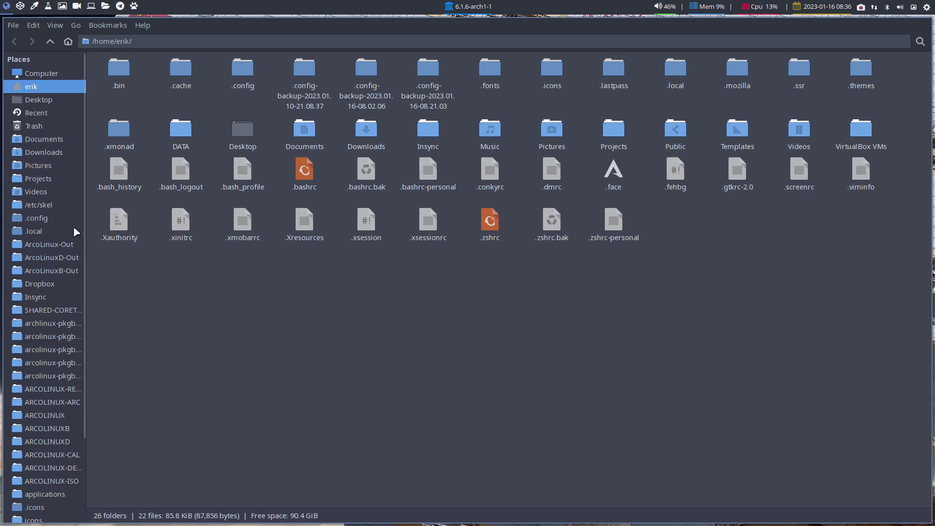
Step: Enter the .xmonad folder, select the launcher folder, and briefly show the Super+D launcher
double_click(126, 138)
left_click(175, 80)
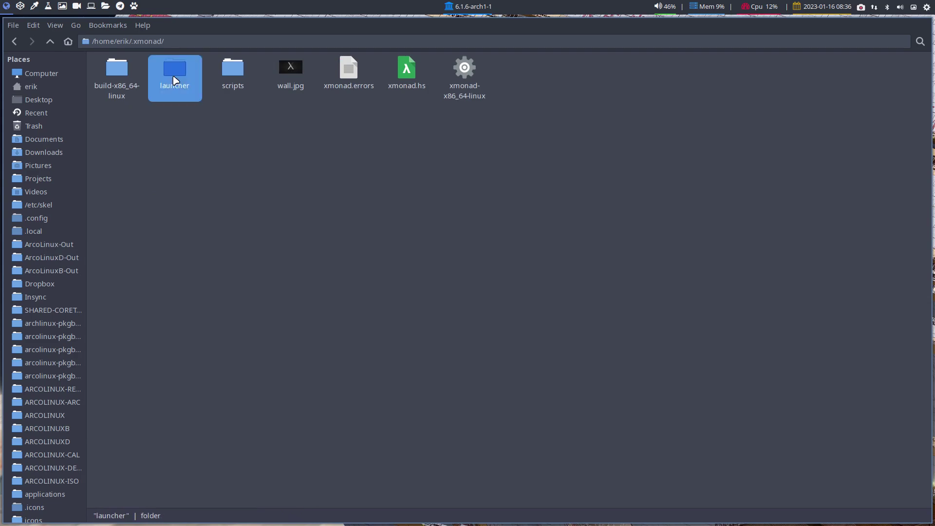
key("super+d")
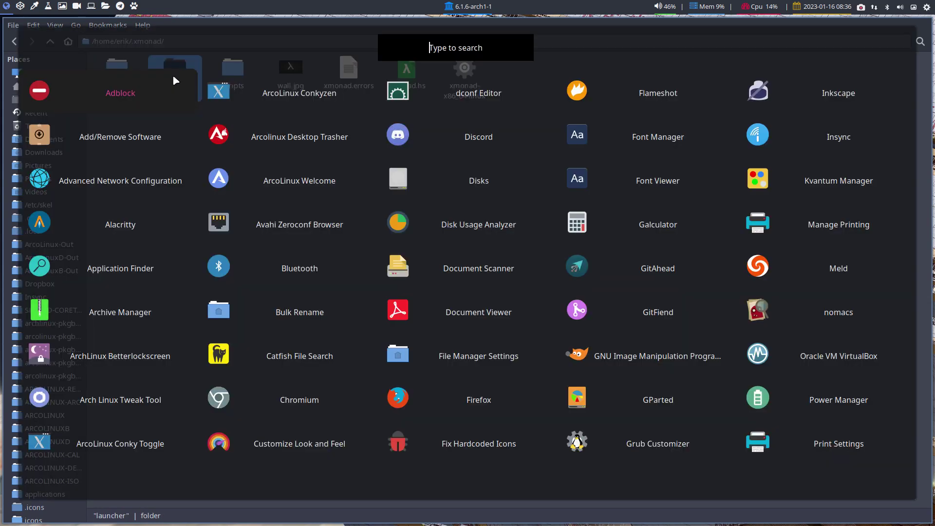
key("Escape")
Step: Browse the launcher and rofi folders, then open xmonad.hs from .xmonad in Sublime Text
double_click(174, 79)
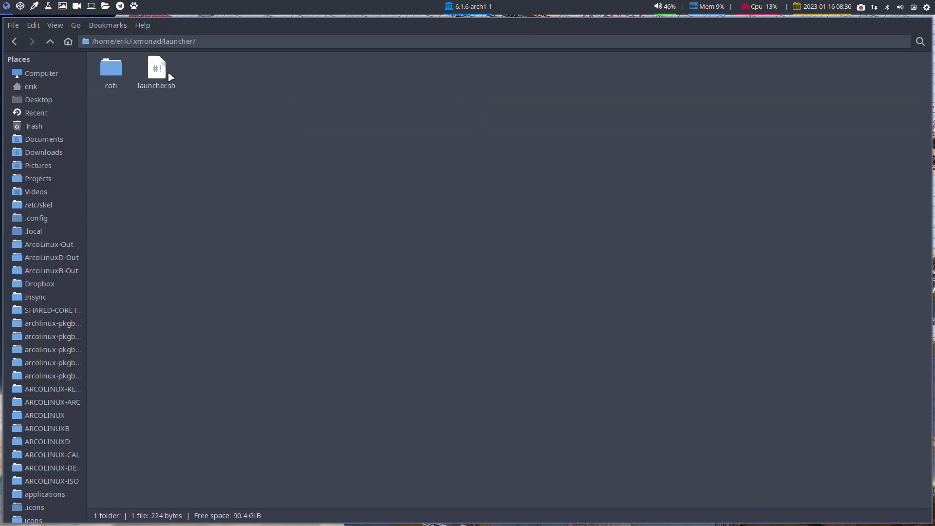
left_click(155, 71)
left_click(111, 71)
double_click(111, 70)
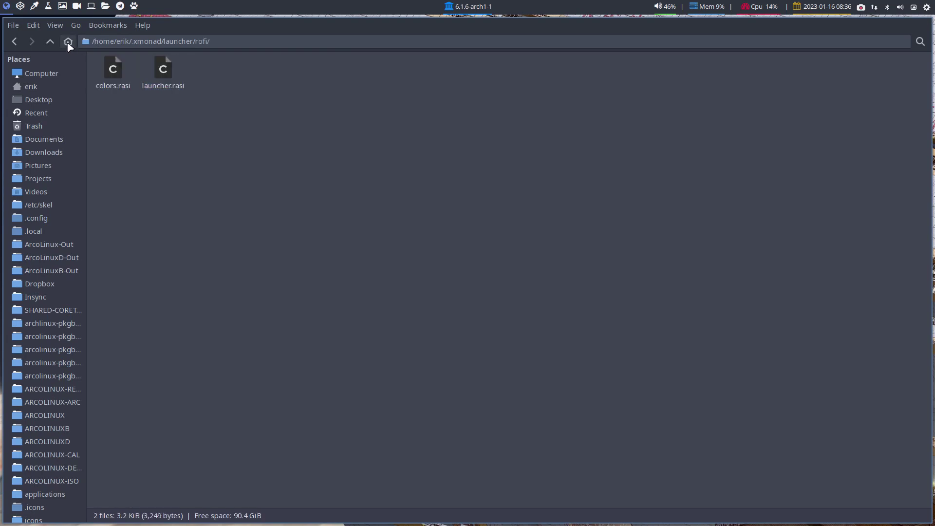
left_click(50, 41)
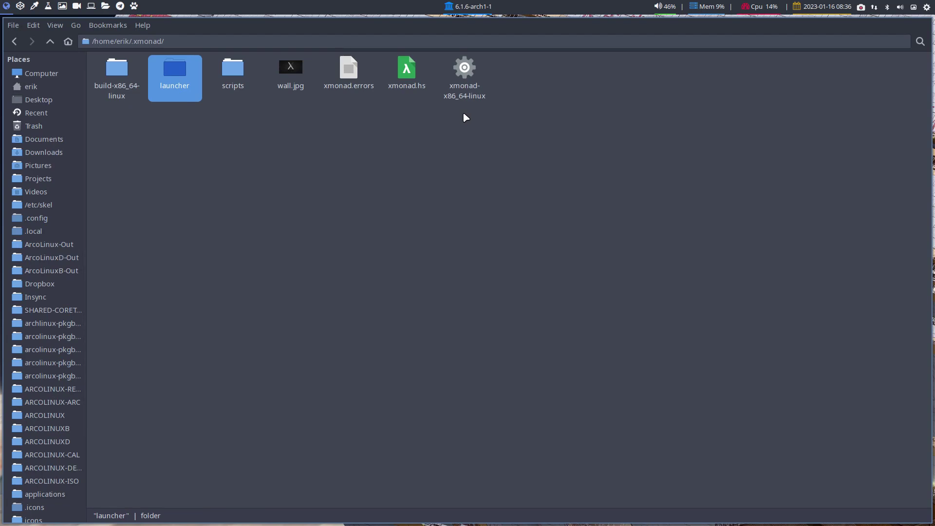
left_click(407, 74)
double_click(406, 73)
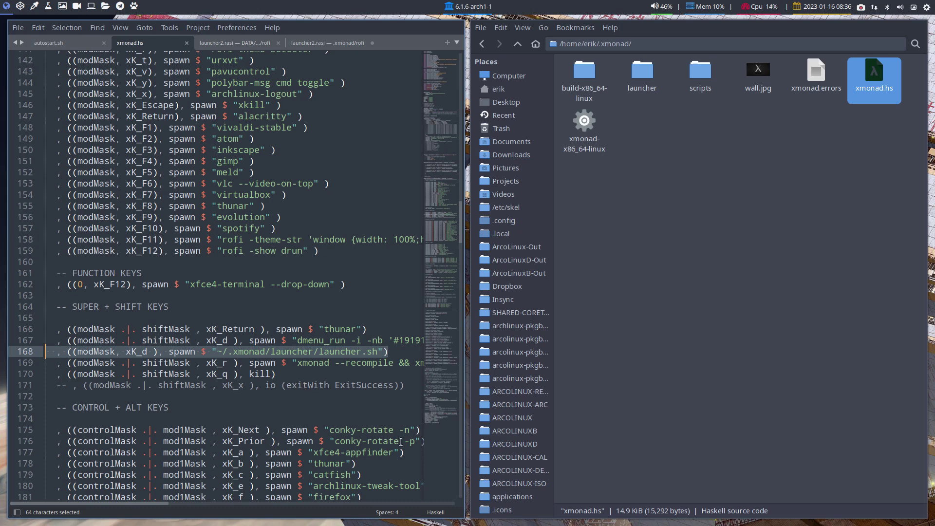
left_click(391, 352)
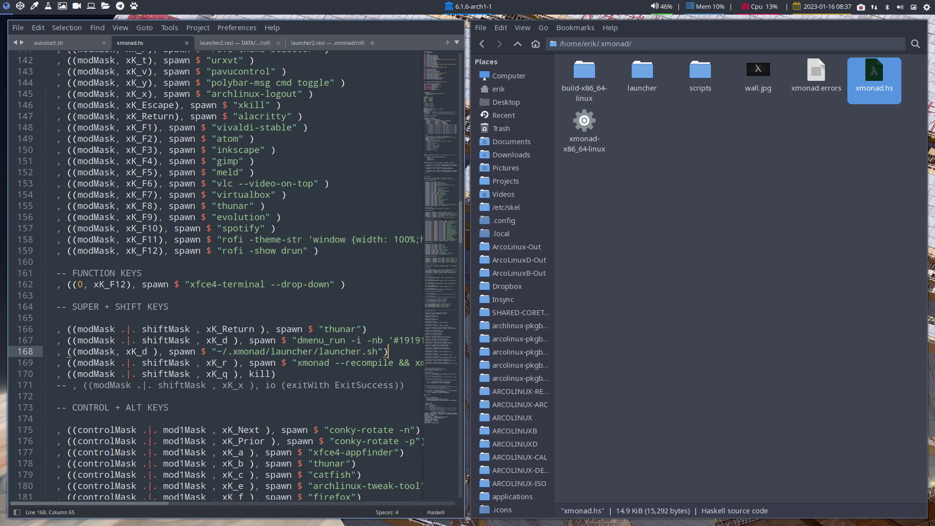
key("super+shift+d")
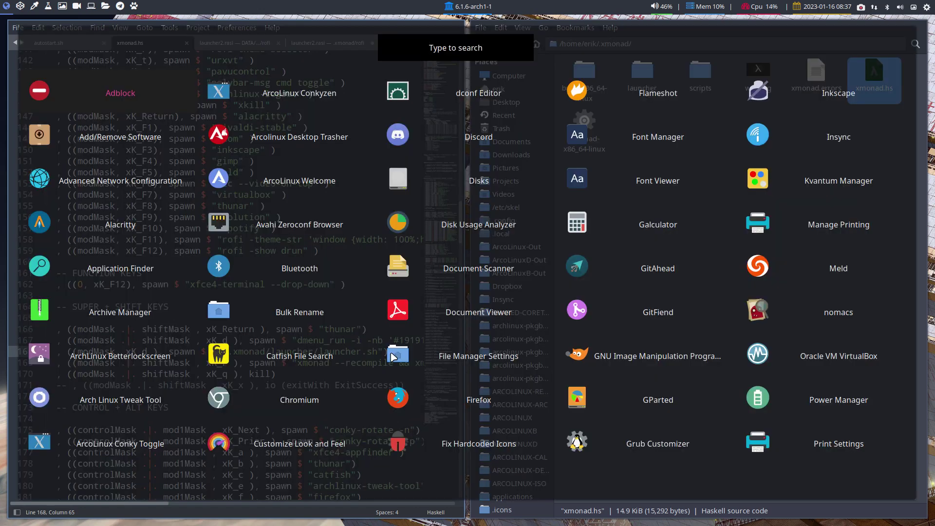
key("Escape")
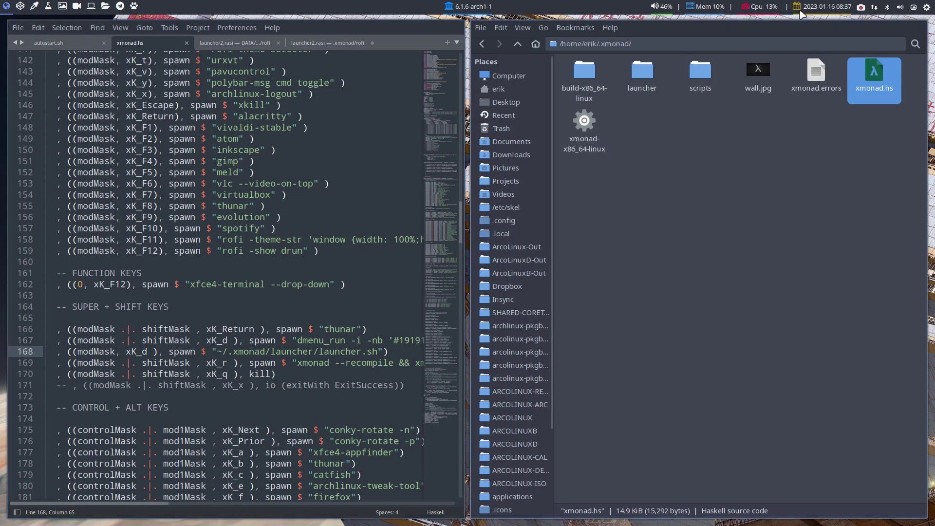